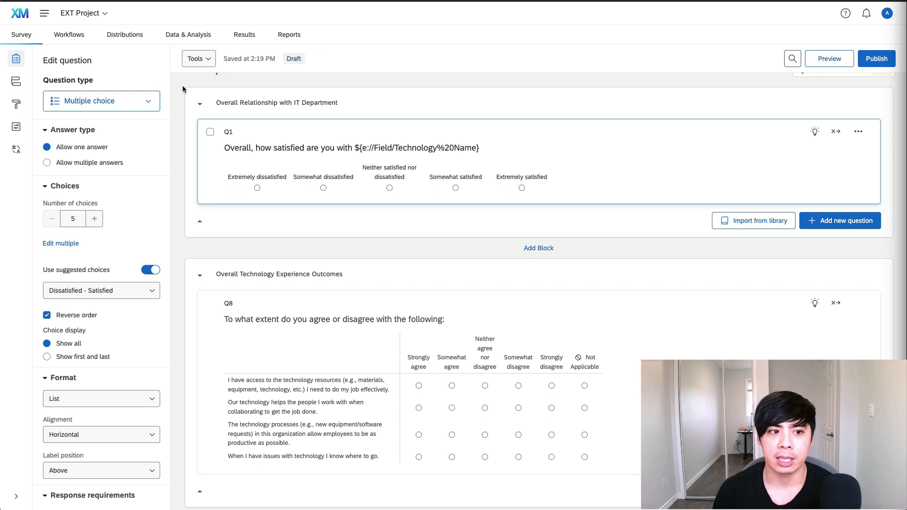
# Inspect Q1's raw HTML text and its attached JavaScript without changing either
pyautogui.click(250, 149)
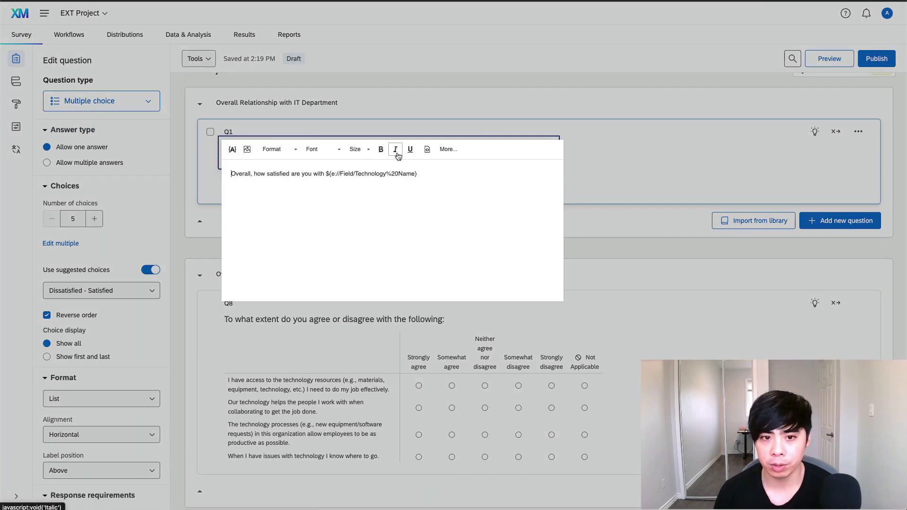
pyautogui.click(253, 134)
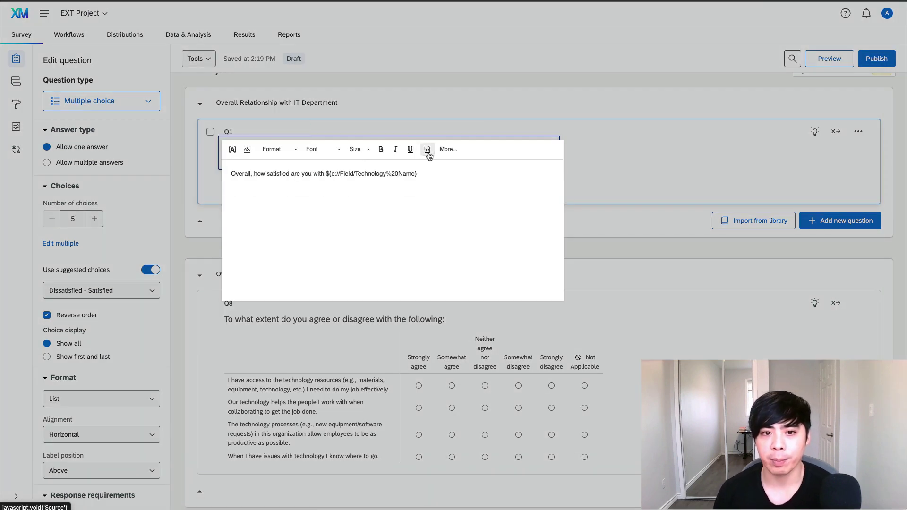
pyautogui.click(428, 150)
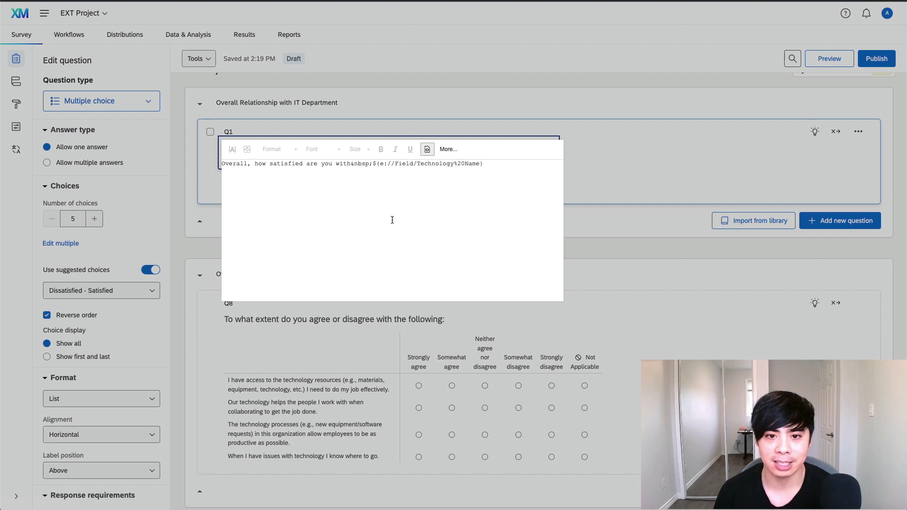
pyautogui.click(180, 235)
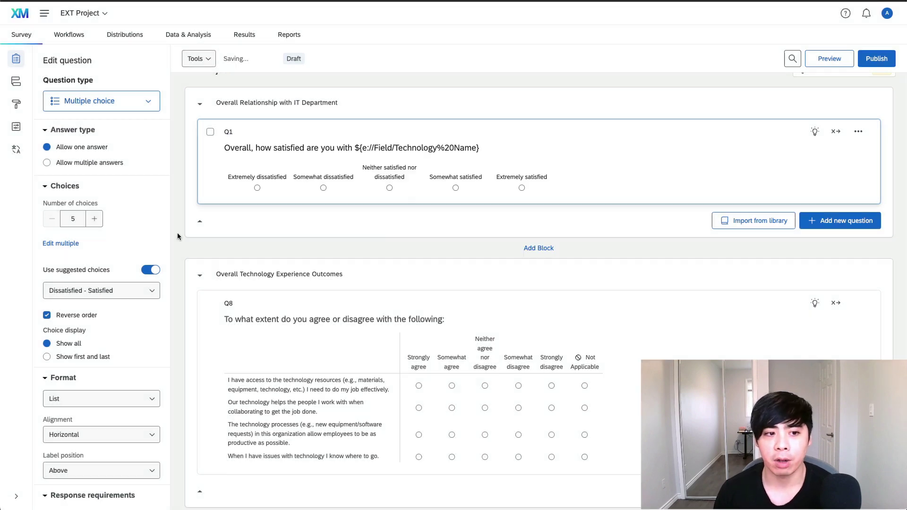
pyautogui.scroll(-5, 130, 253)
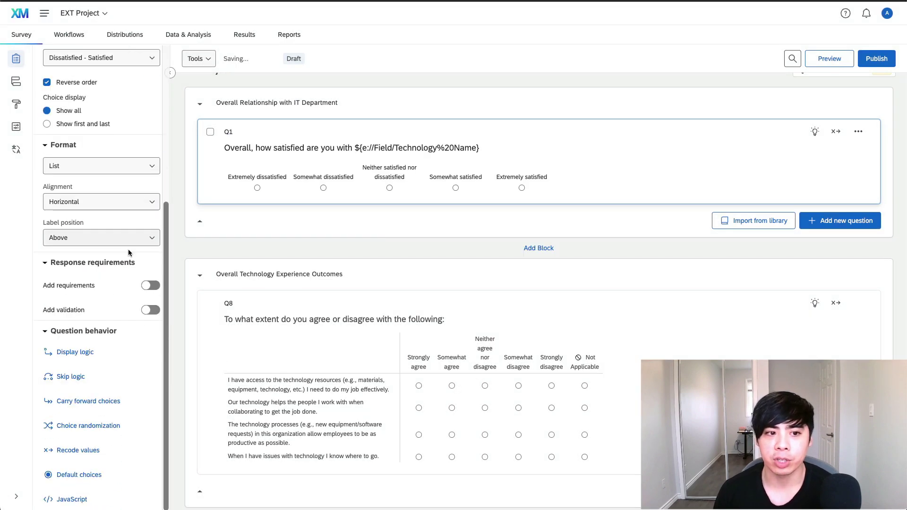
pyautogui.click(72, 499)
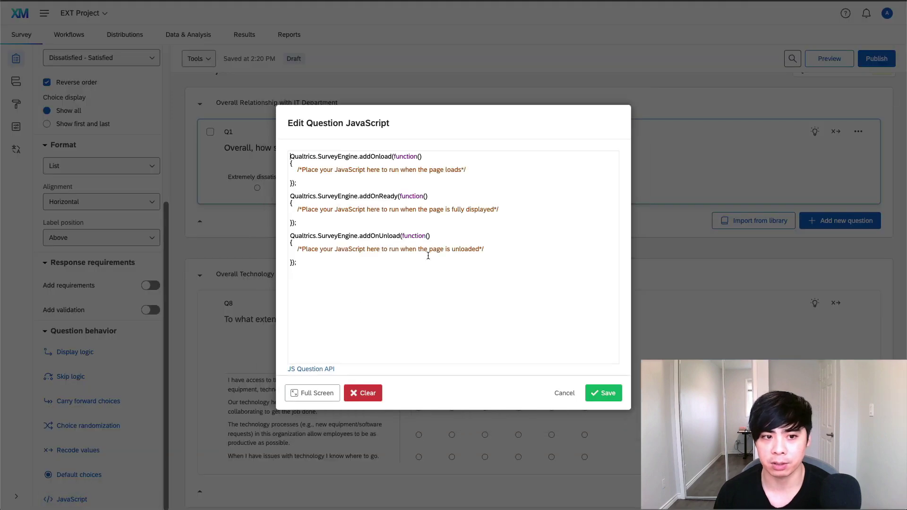
pyautogui.click(565, 393)
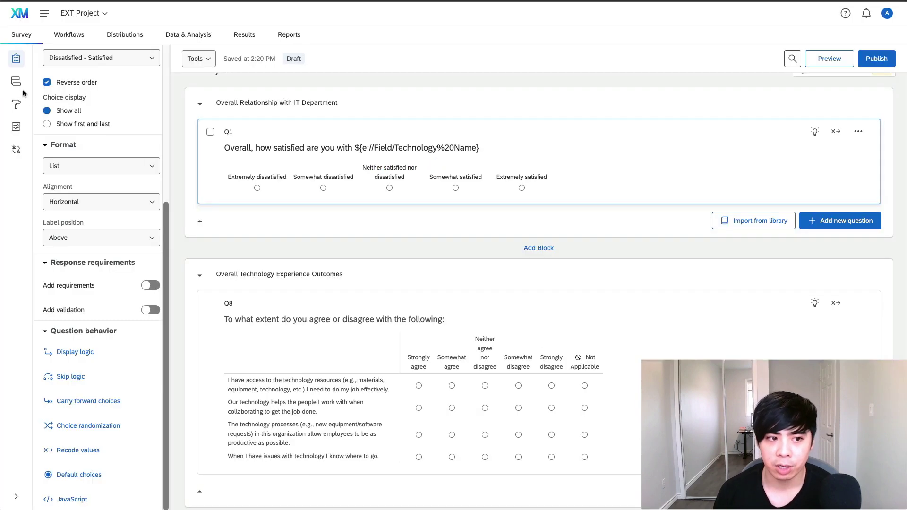
# Bring up Look and feel > Style and scroll down to the Custom CSS box
pyautogui.click(18, 107)
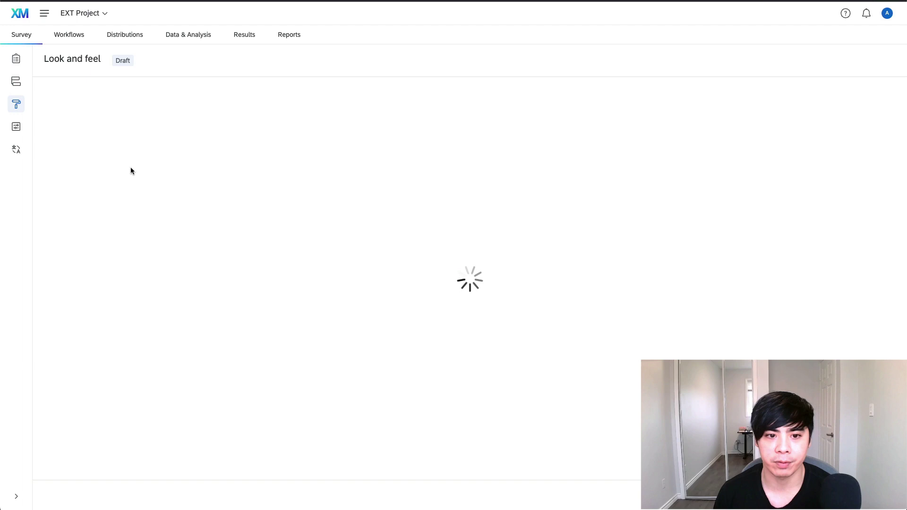
pyautogui.click(65, 163)
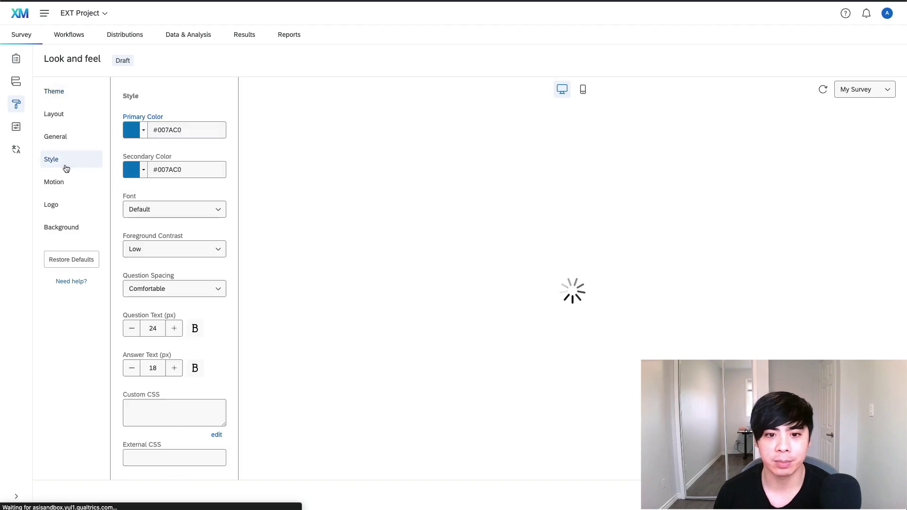
pyautogui.scroll(-1, 207, 326)
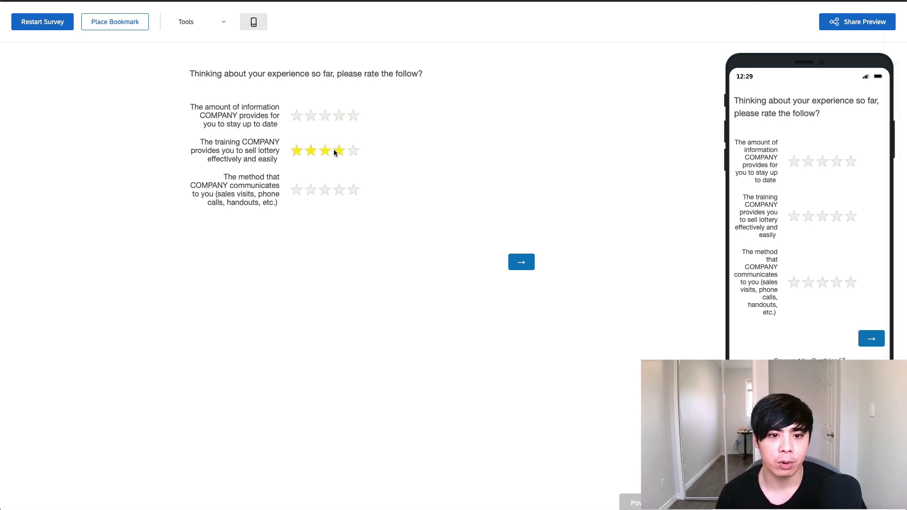
# Advance the preview past the star-rating and text-entry pages to the open-ended feedback page
pyautogui.click(518, 255)
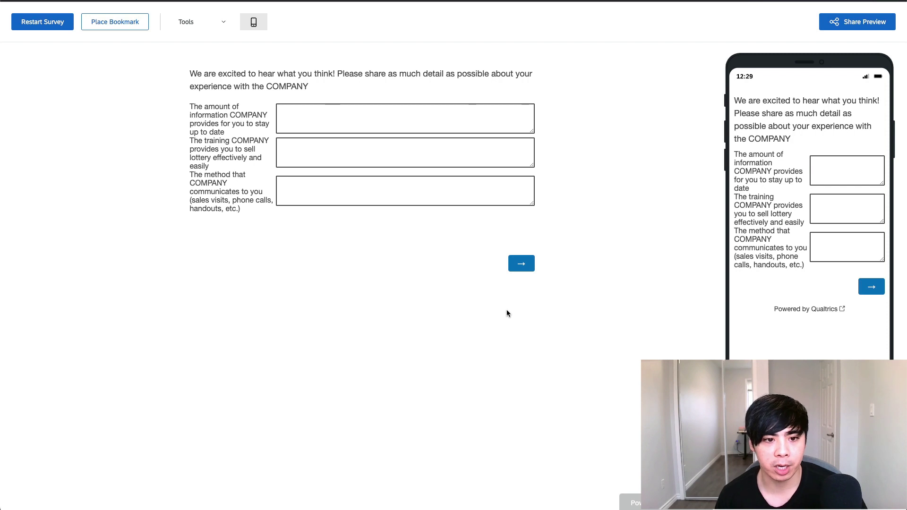
pyautogui.click(520, 271)
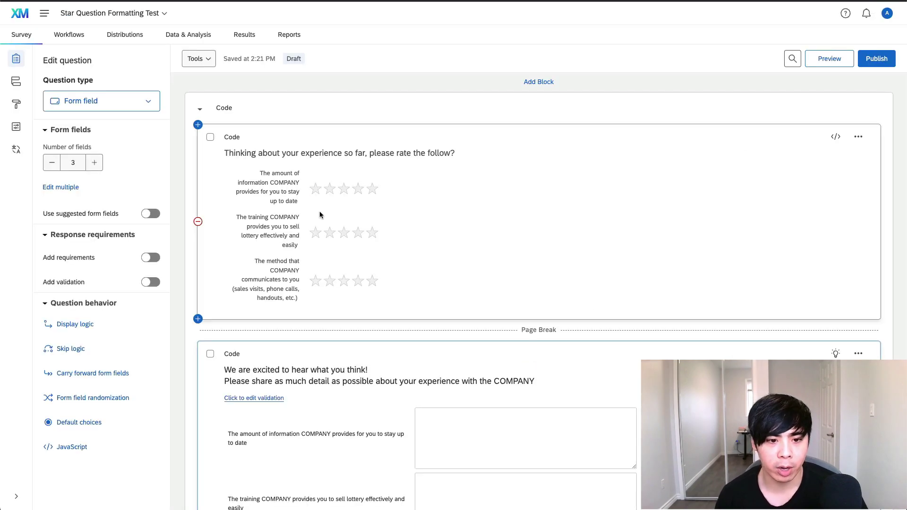
pyautogui.click(318, 210)
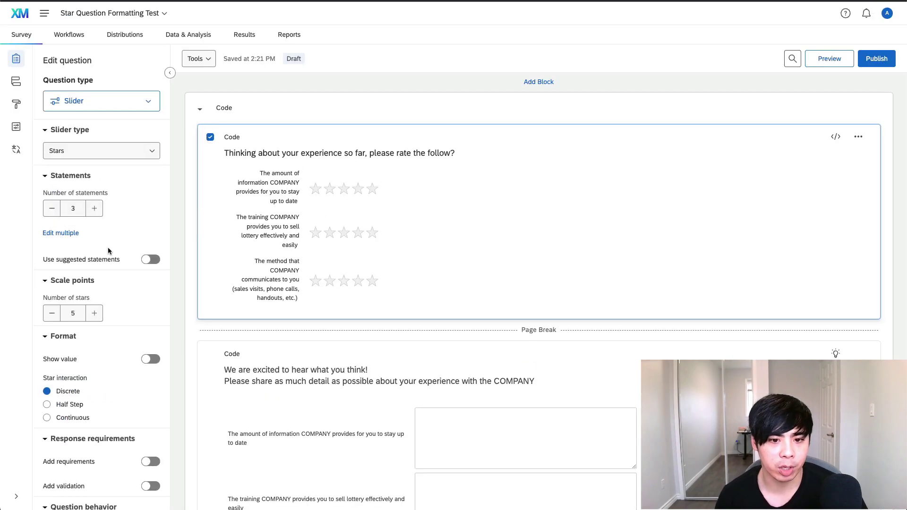
pyautogui.scroll(-3, 90, 299)
pyautogui.click(67, 498)
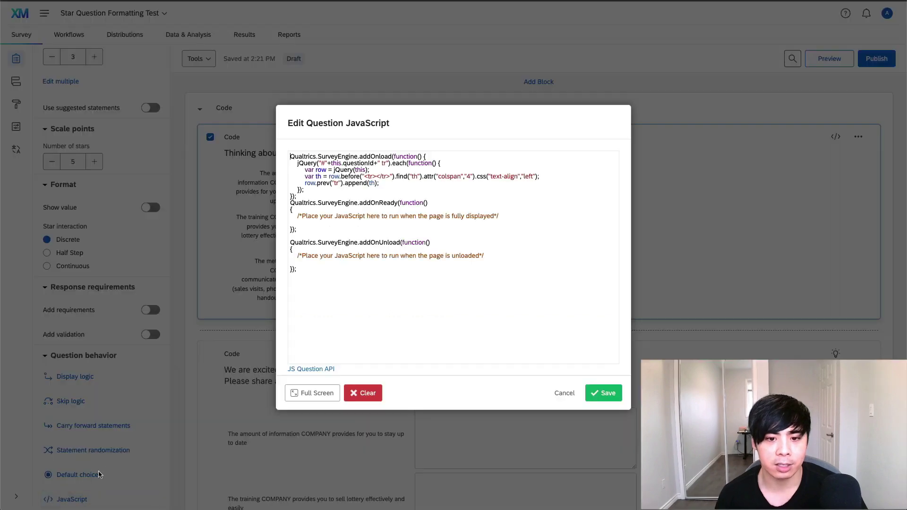
pyautogui.click(560, 392)
pyautogui.click(293, 434)
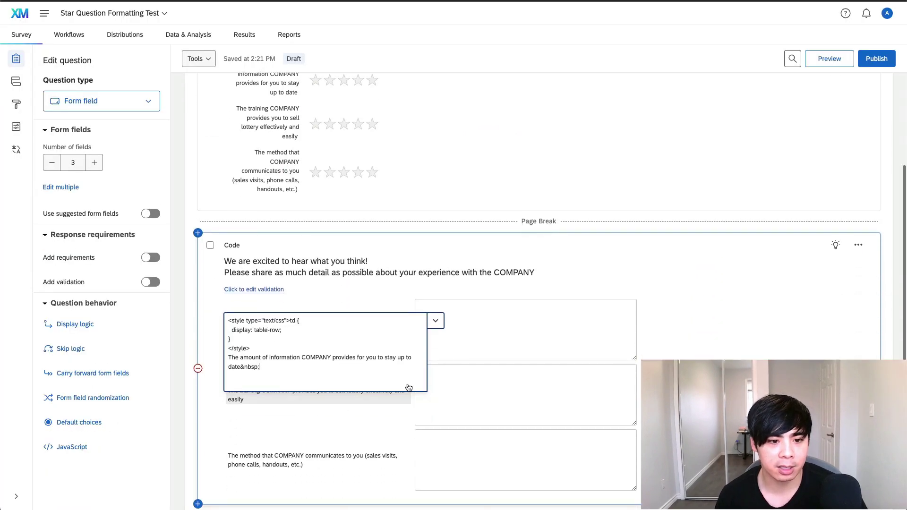
pyautogui.click(435, 320)
pyautogui.click(455, 341)
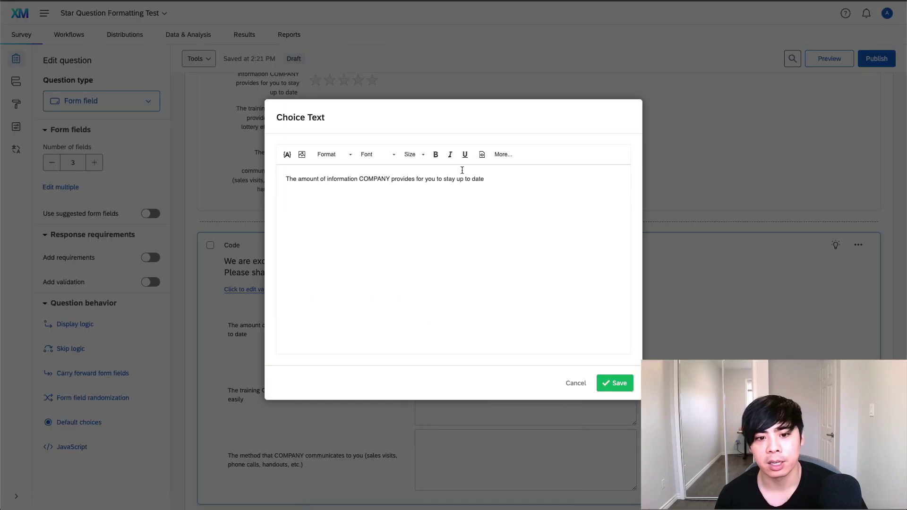
pyautogui.click(482, 155)
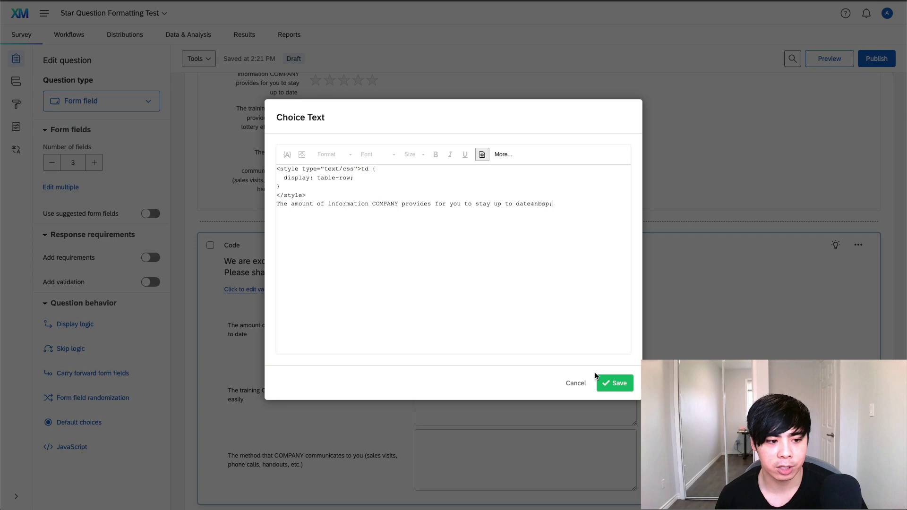
pyautogui.click(576, 383)
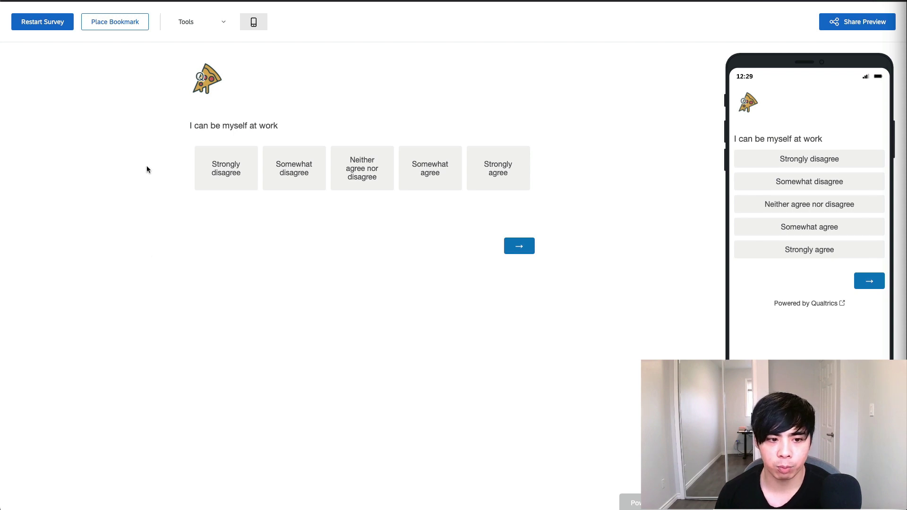
# Check the tooltip on 'myself', submit the page, and close the preview tab
pyautogui.doubleClick(239, 126)
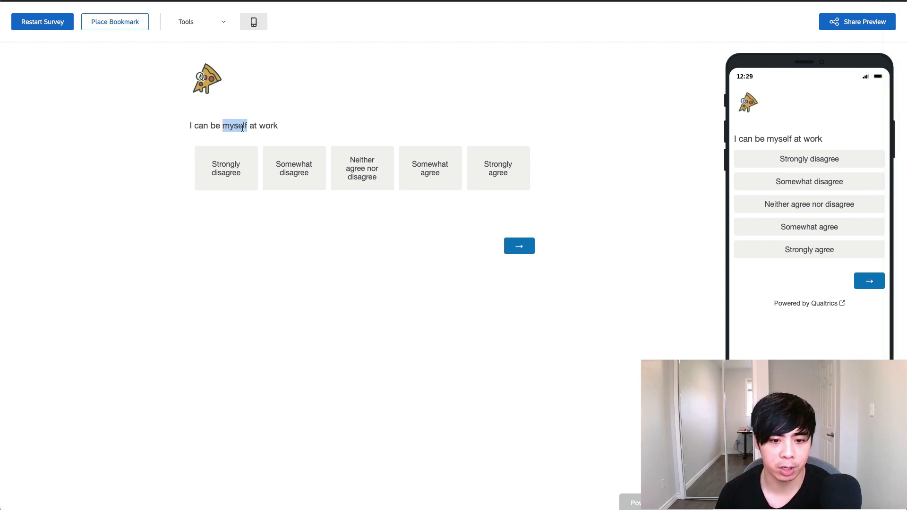
pyautogui.click(316, 126)
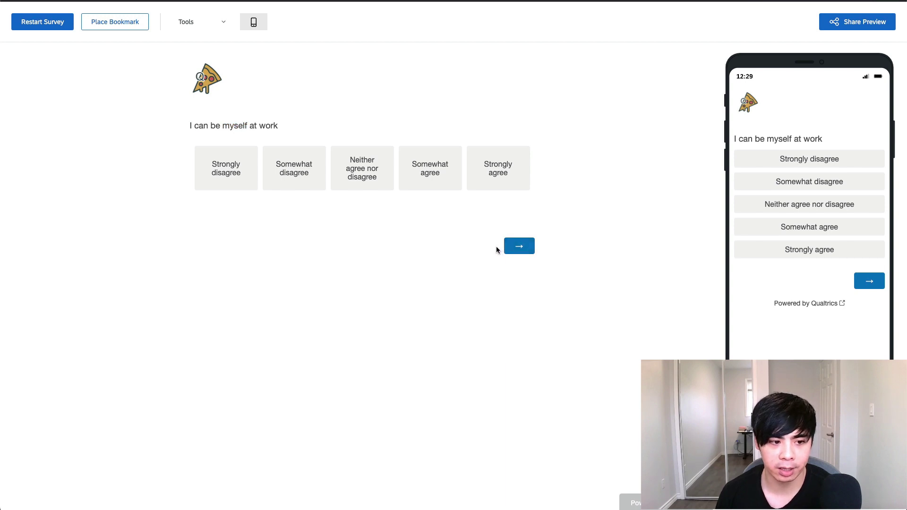
pyautogui.click(507, 248)
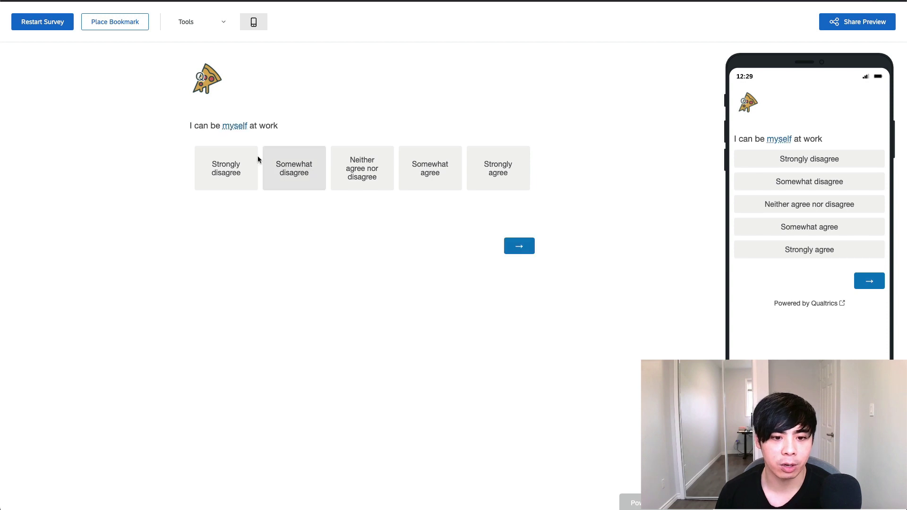
pyautogui.moveTo(233, 127)
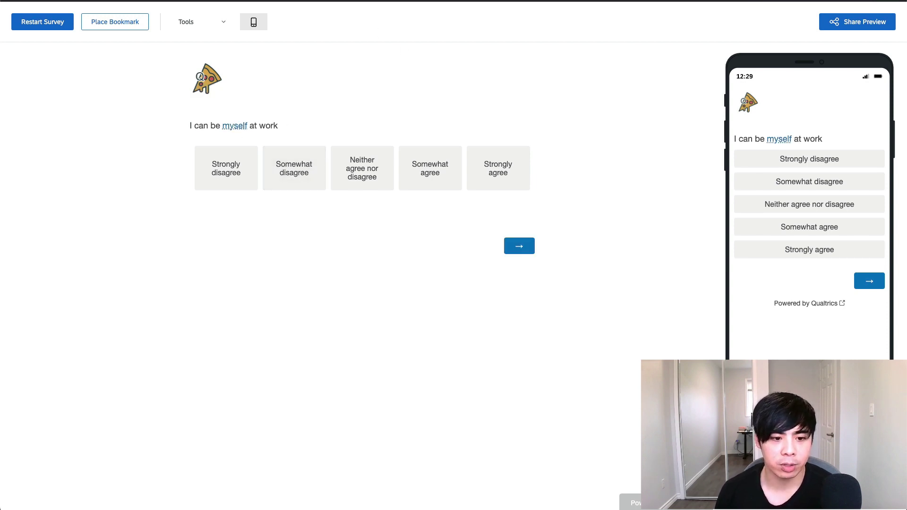
pyautogui.hotkey('ctrl', 'w')
# Save the Code question's HTML hover text on 'myself', then view the Custom CSS #tooltip rules
pyautogui.click(210, 316)
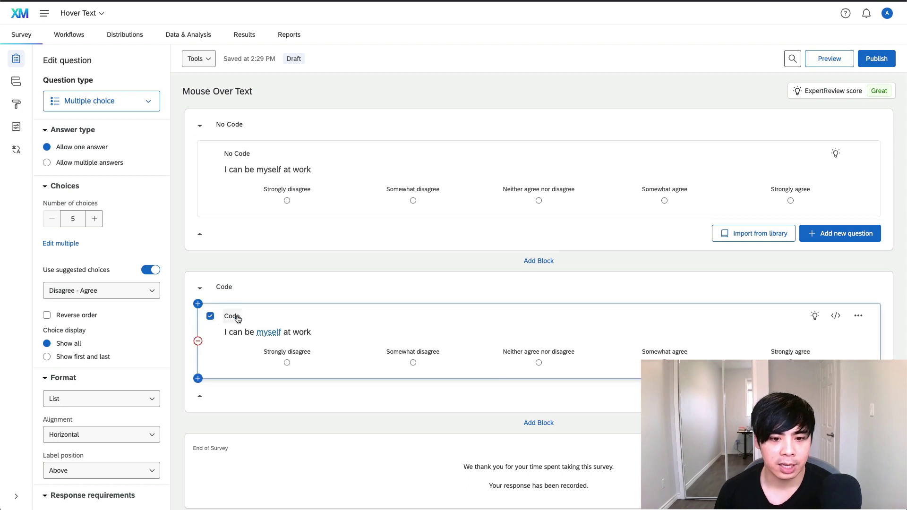
pyautogui.click(230, 333)
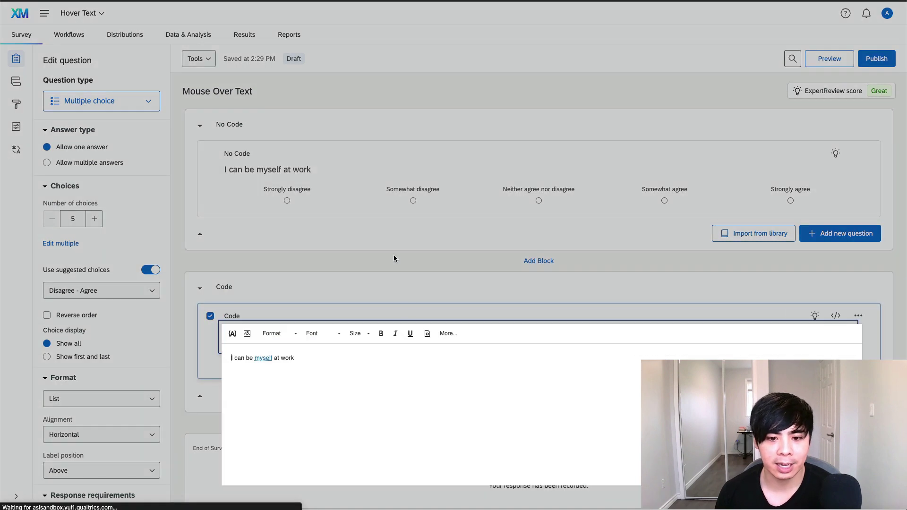
pyautogui.click(427, 334)
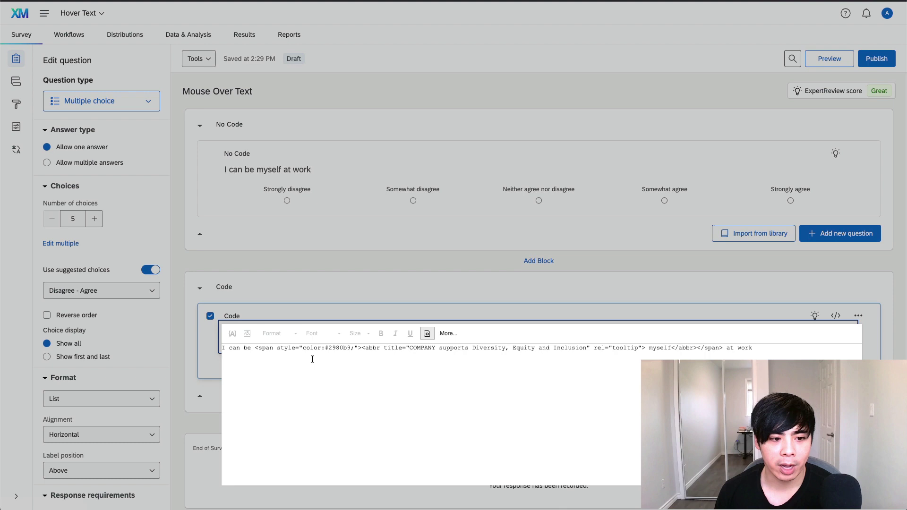
pyautogui.click(185, 270)
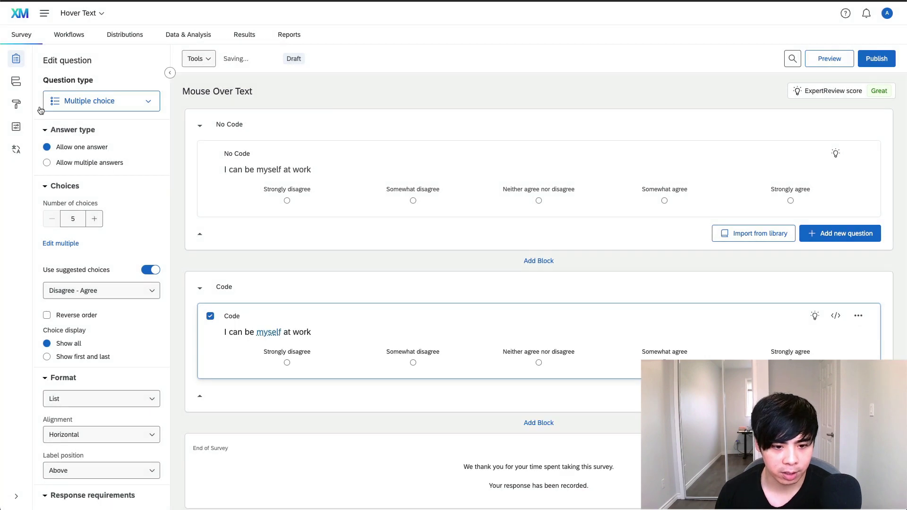
pyautogui.click(16, 104)
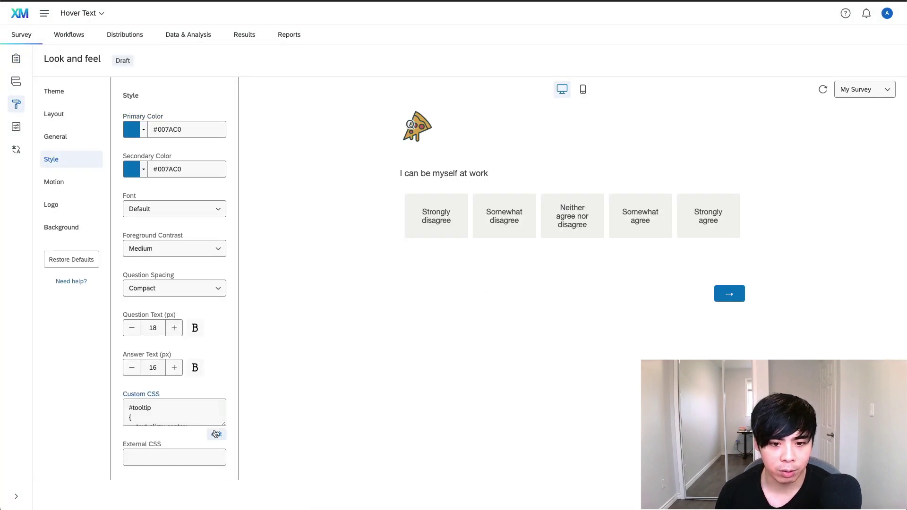
pyautogui.click(216, 434)
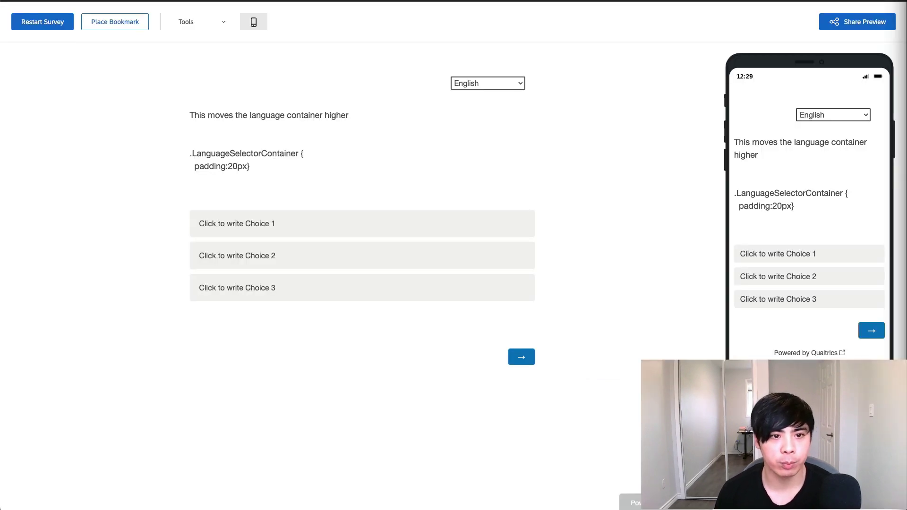
# Check the English and Français (Canada) language options, keep English, and leave the preview
pyautogui.click(520, 83)
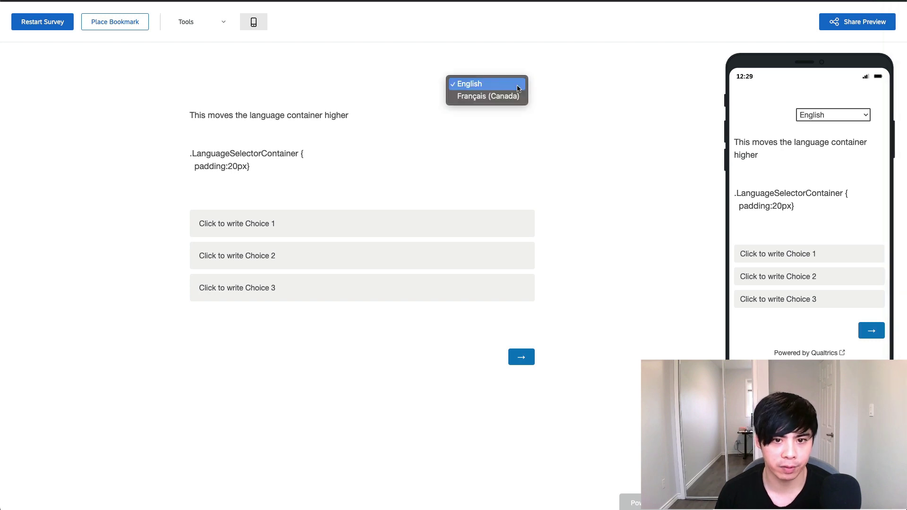
pyautogui.click(543, 84)
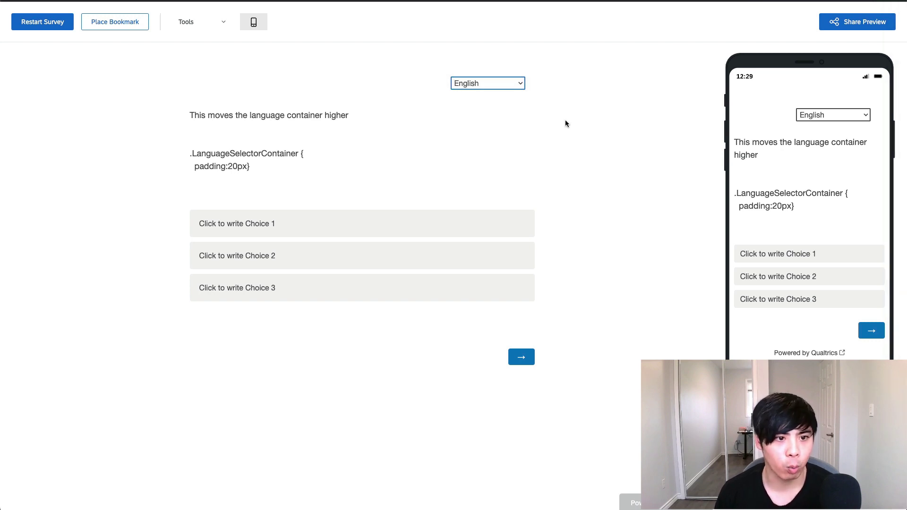
pyautogui.click(563, 164)
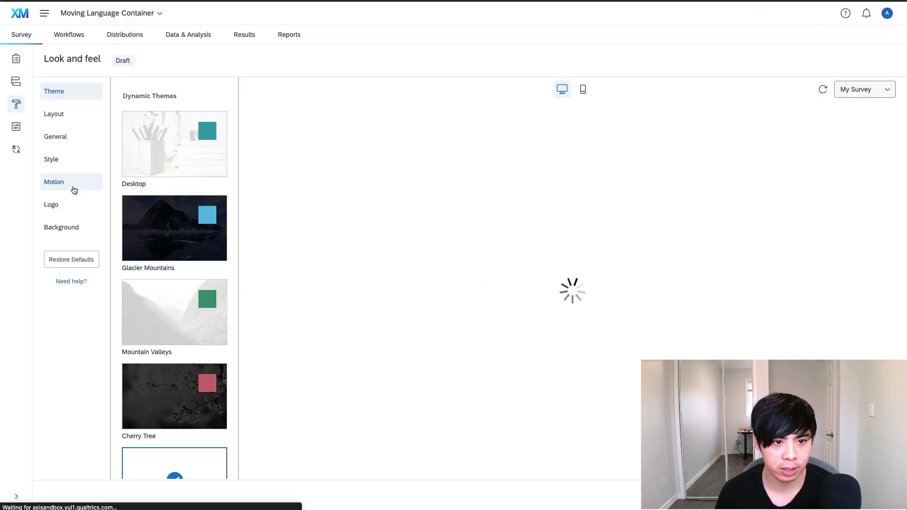
# Paste '.LanguageSelectorContainer {display:none}' at the top of the Custom CSS and save
pyautogui.click(69, 161)
pyautogui.click(216, 434)
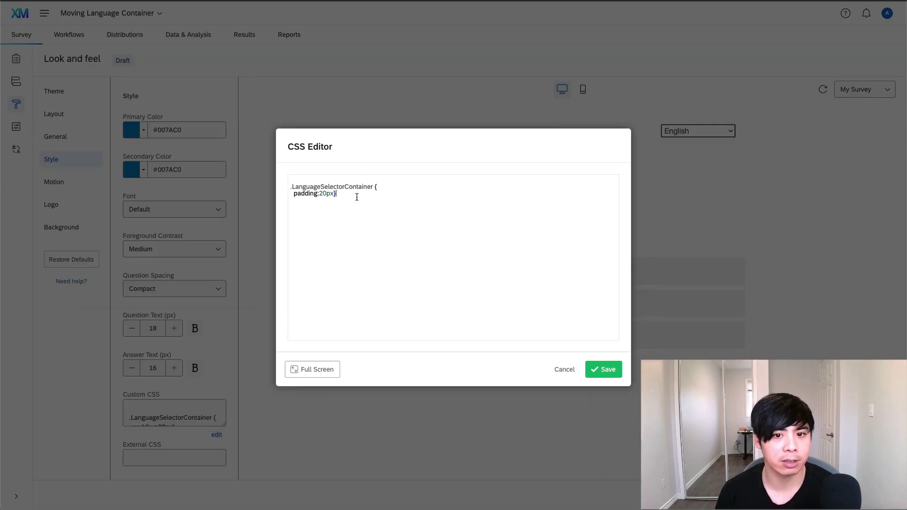
pyautogui.click(307, 184)
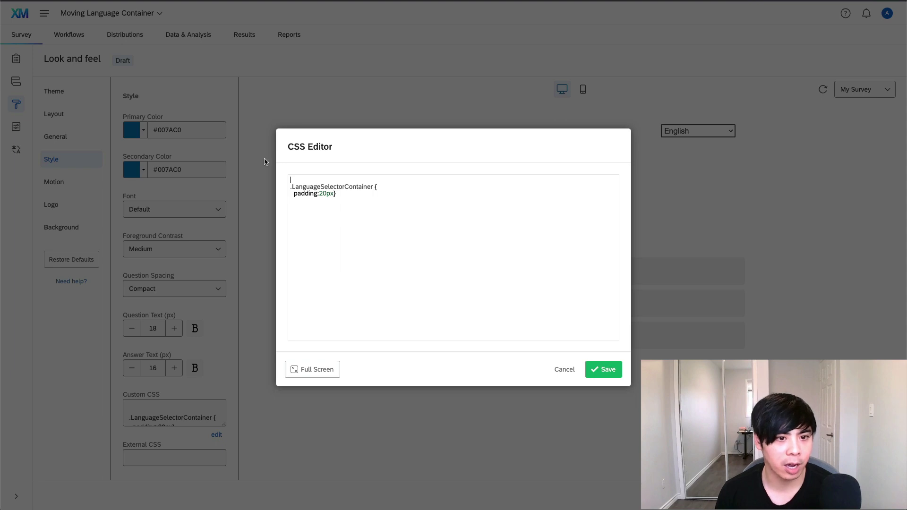
pyautogui.press('Return')
pyautogui.write('.LanguageSelectorContainer {display:none}')
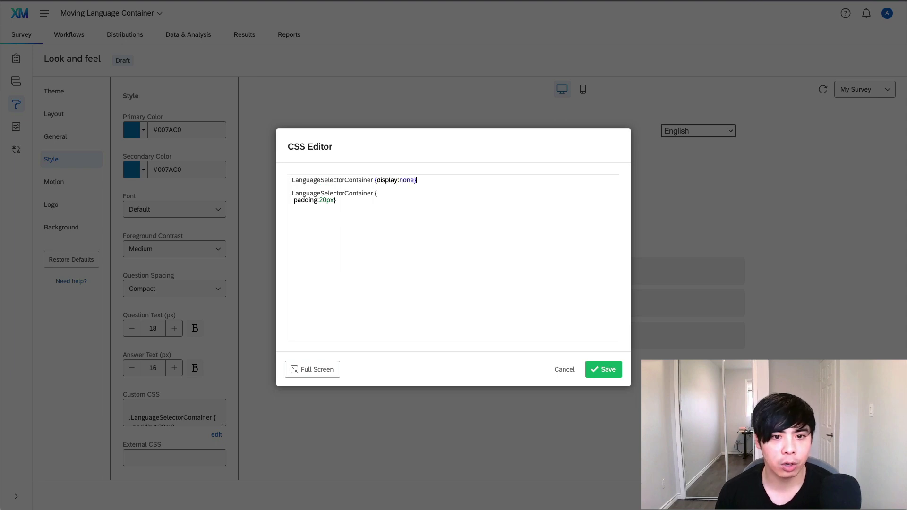
pyautogui.click(490, 272)
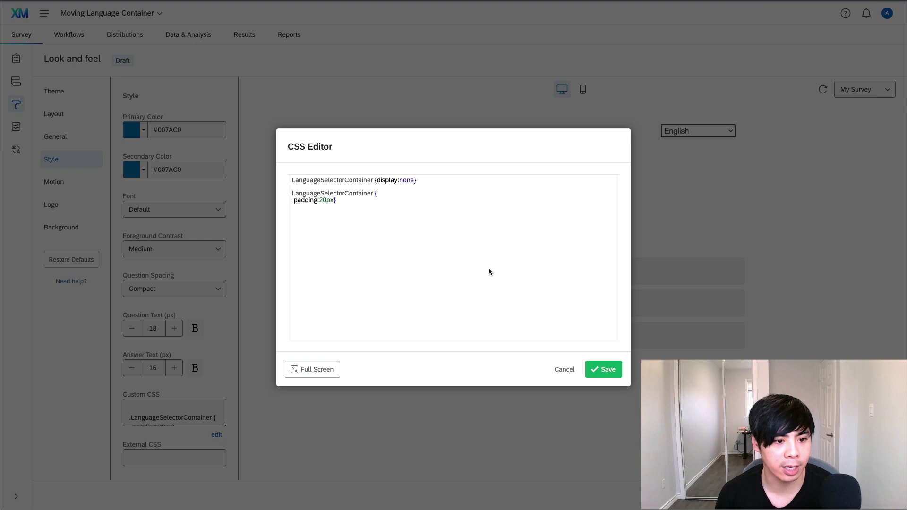
pyautogui.click(598, 368)
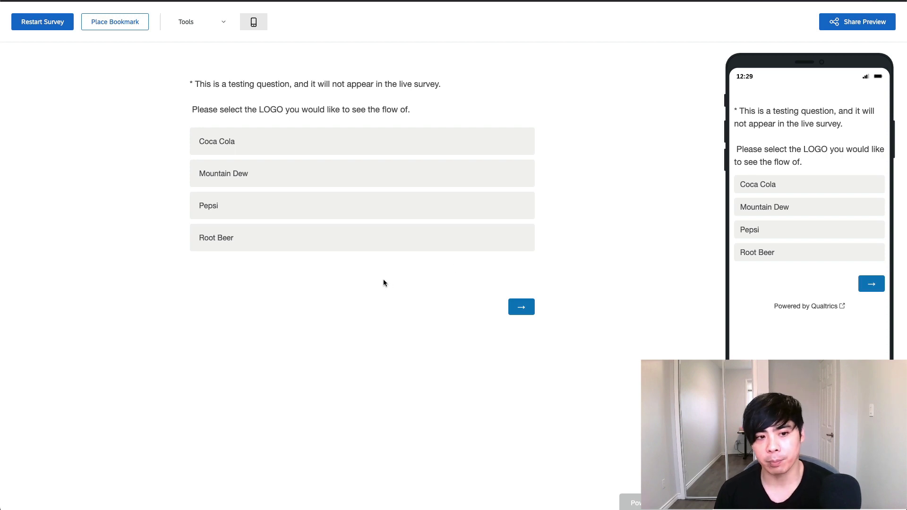
# Pick Coca Cola to see its header logo, restart, then pick Mountain Dew
pyautogui.click(300, 150)
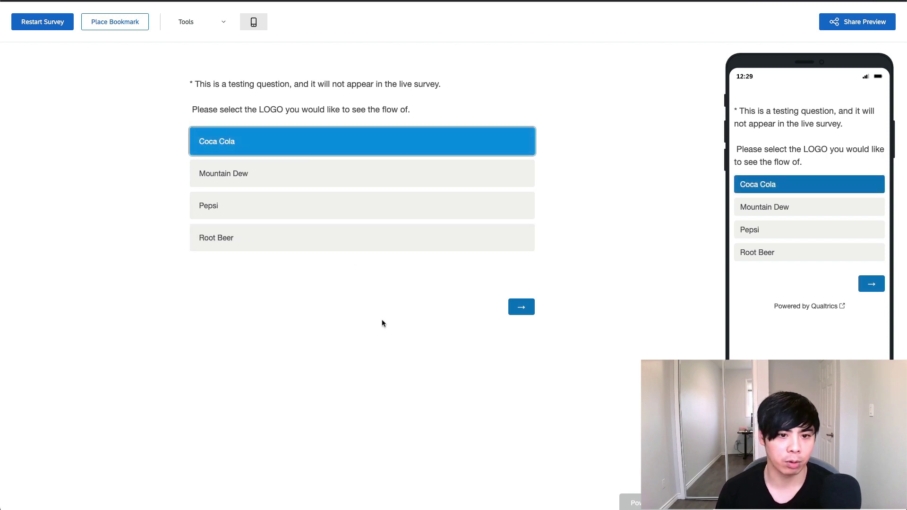
pyautogui.click(523, 314)
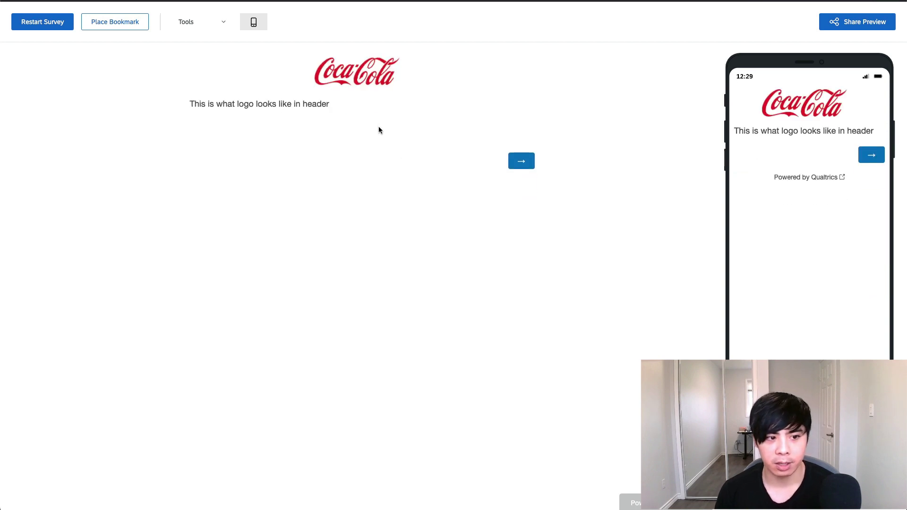
pyautogui.click(55, 29)
pyautogui.click(310, 178)
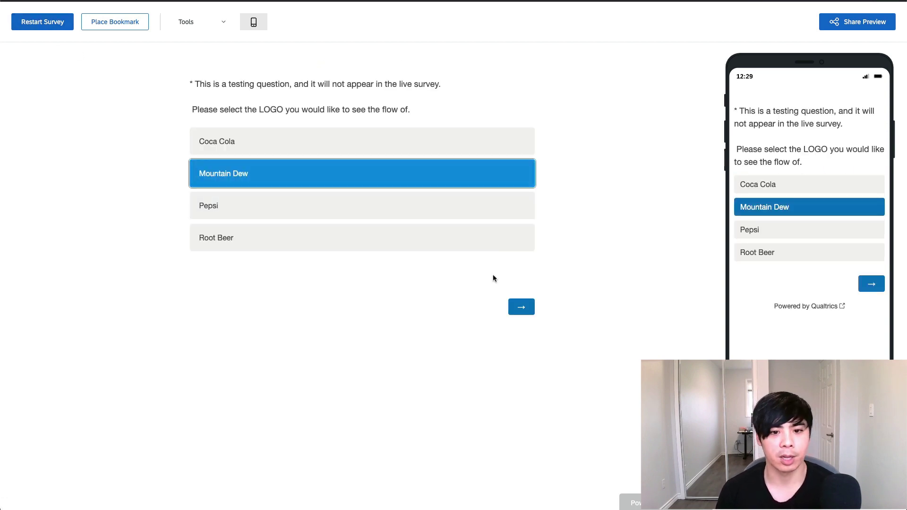
pyautogui.click(524, 306)
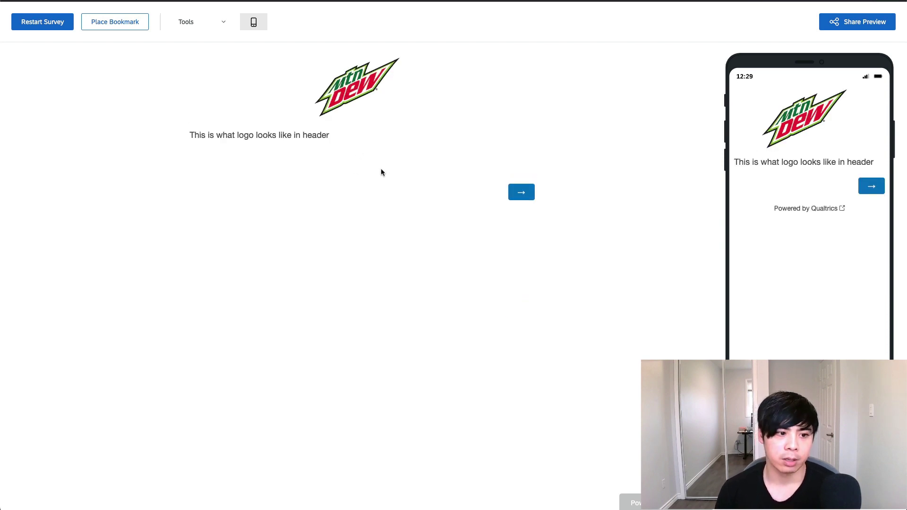
# Close the preview and scroll through the survey flow's per-brand HeaderLogo branches
pyautogui.press('Escape')
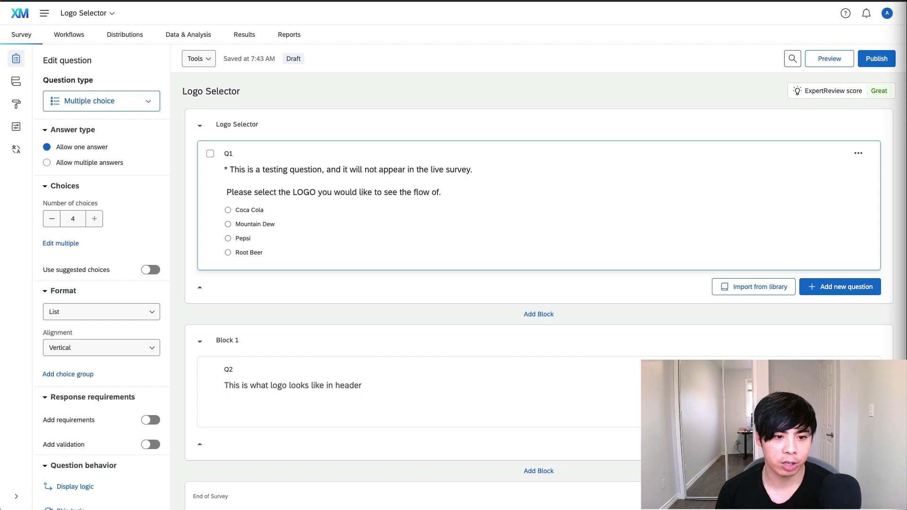
pyautogui.click(44, 12)
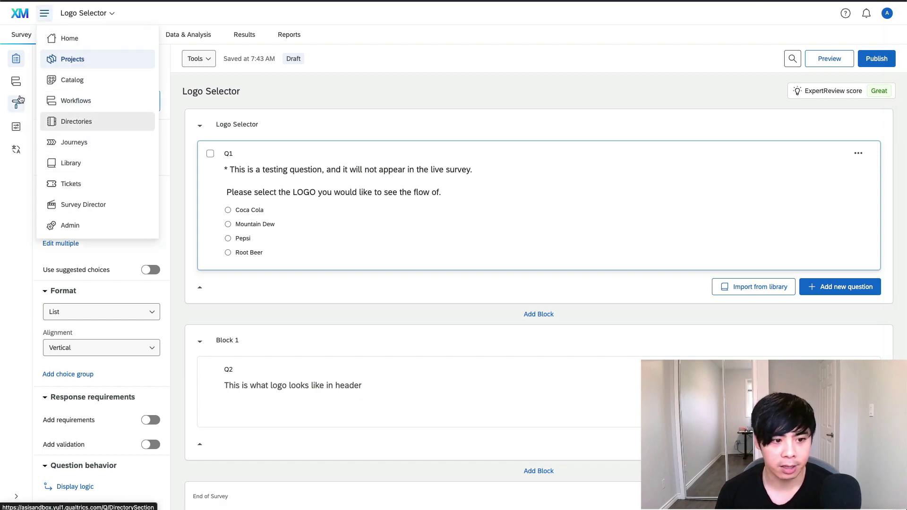
pyautogui.click(16, 81)
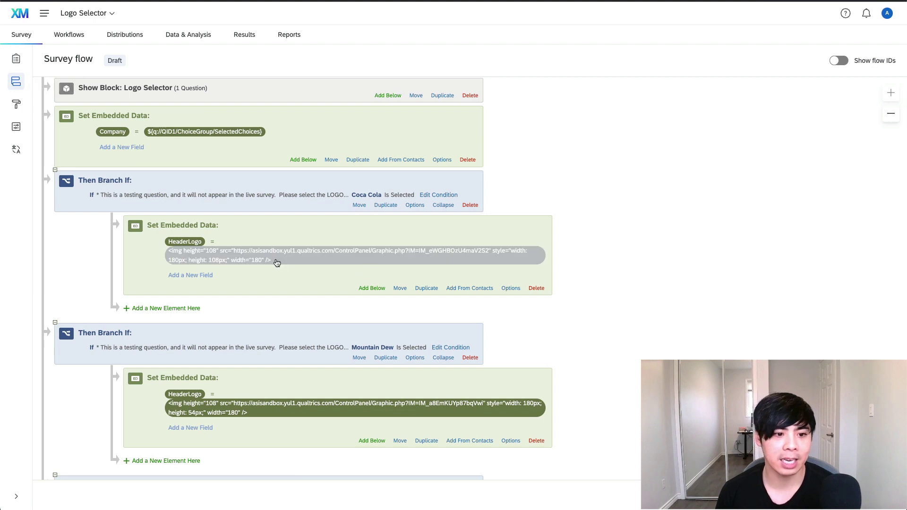
pyautogui.scroll(-1, 279, 265)
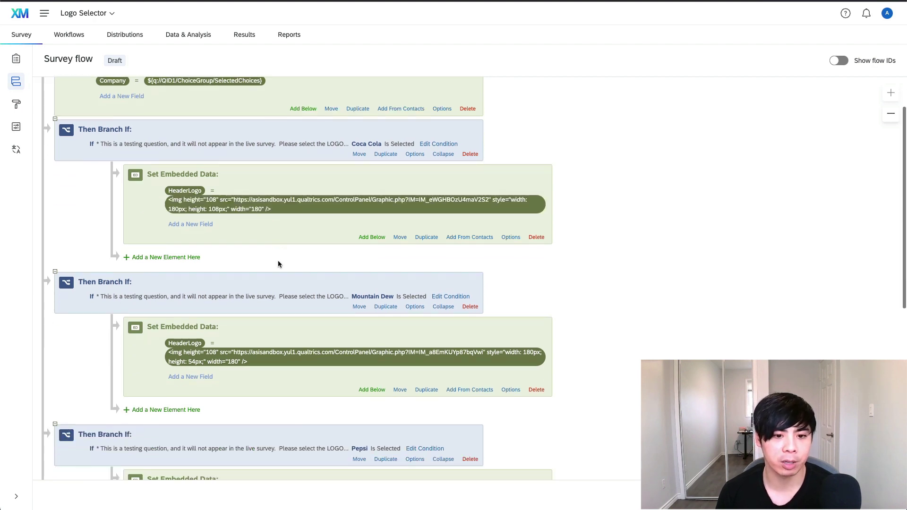
pyautogui.scroll(-1, 279, 265)
pyautogui.scroll(-1, 283, 270)
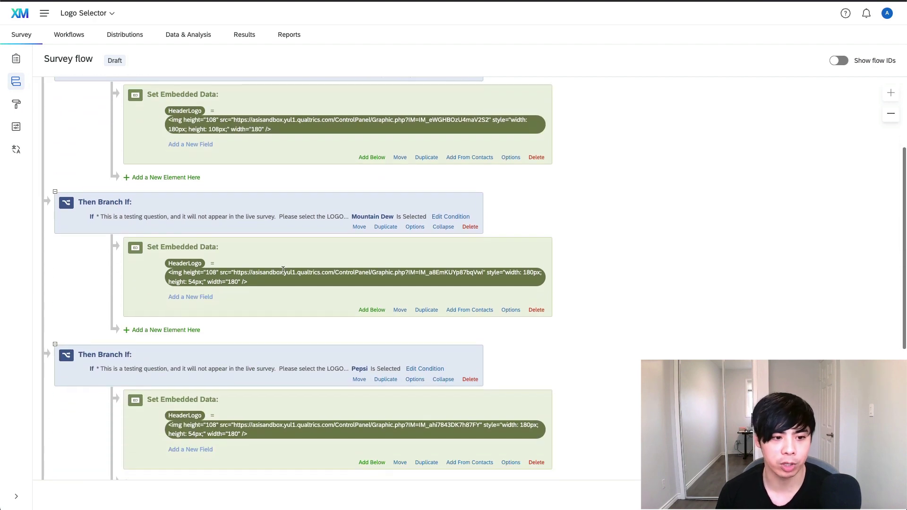
pyautogui.scroll(-2, 296, 294)
pyautogui.scroll(-1, 331, 333)
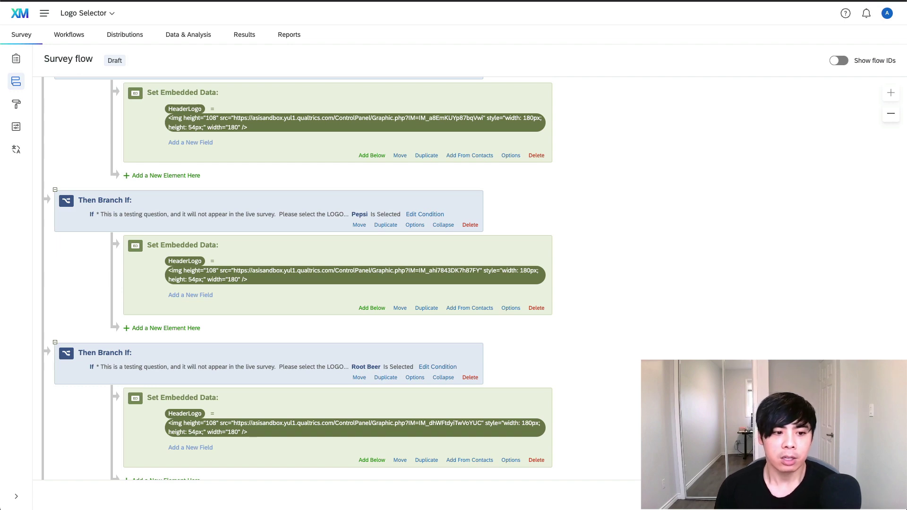
pyautogui.scroll(5, 775, 339)
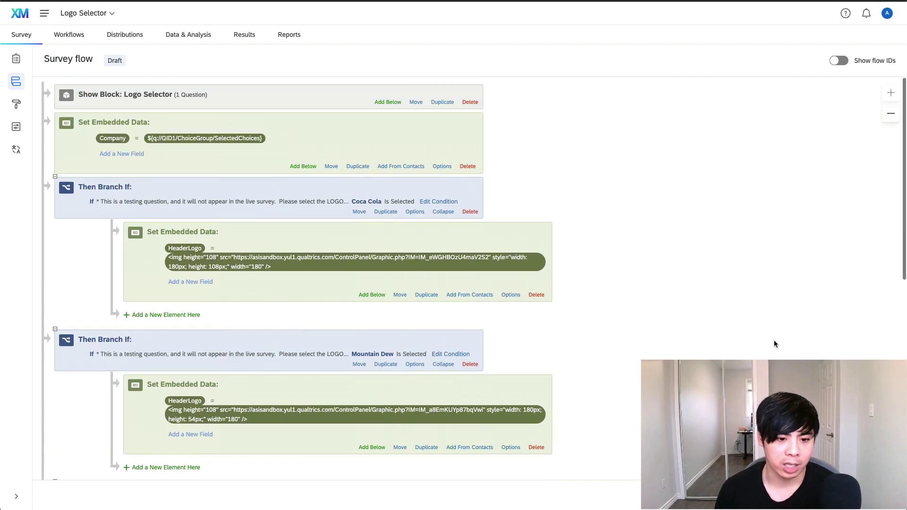
pyautogui.click(78, 34)
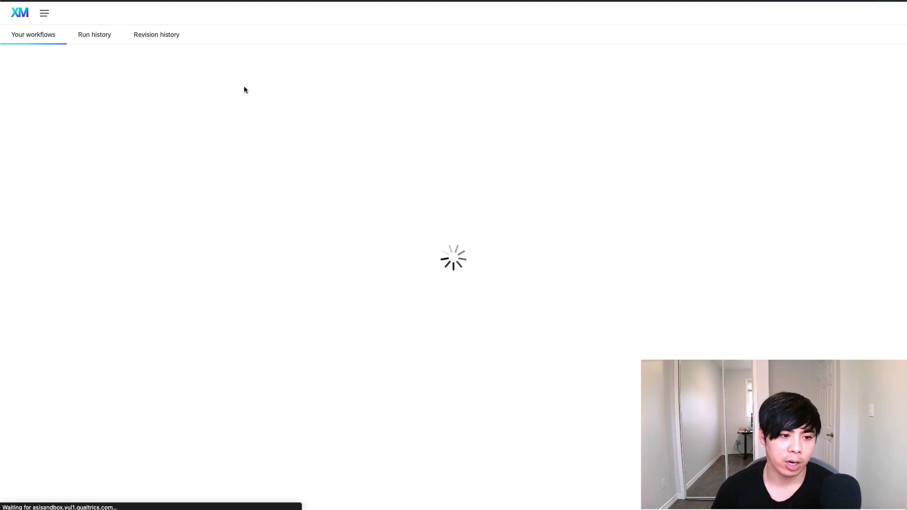